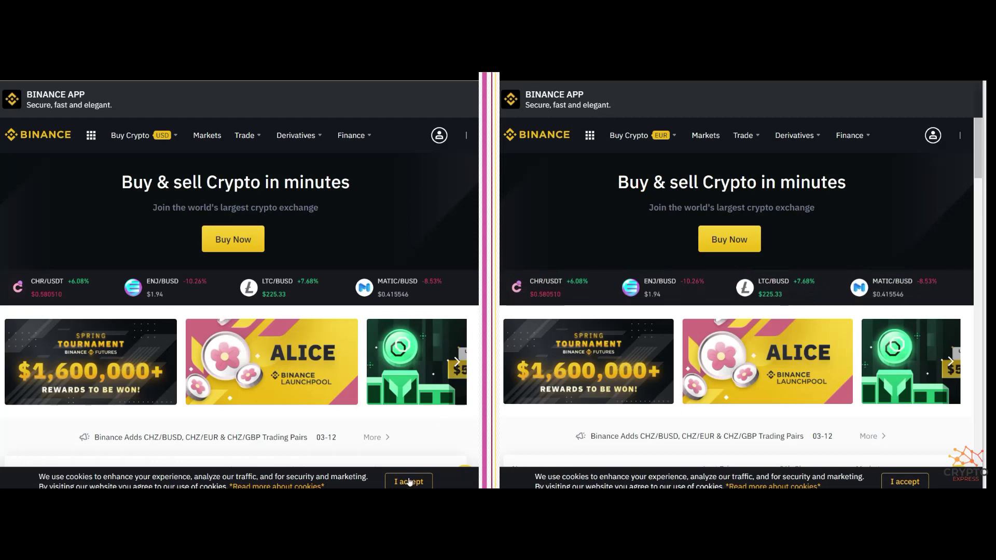
Step: Accept the cookie notice on the new account's homepage
{"action": "left_click", "coordinate": [410, 482]}
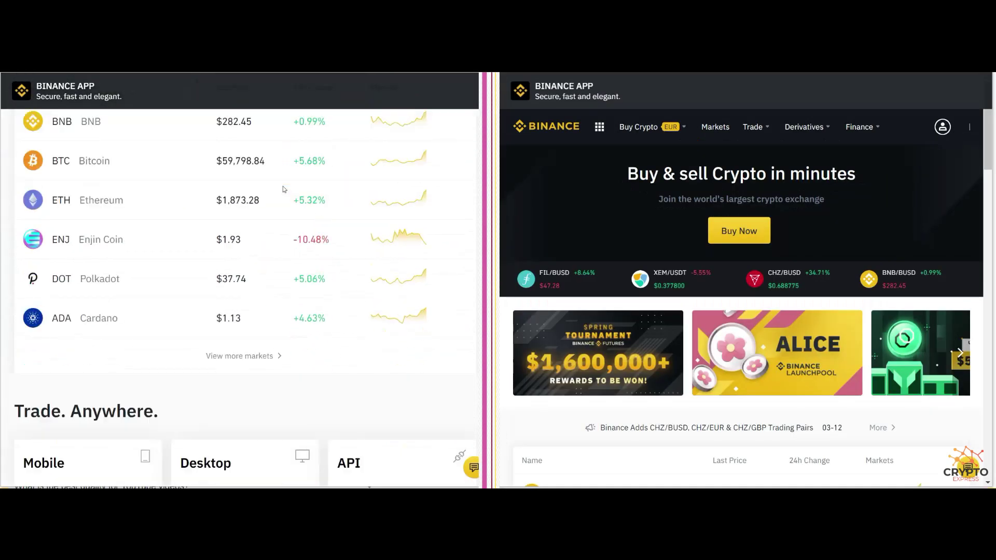
{"action": "scroll", "coordinate": [283, 188], "scroll_direction": "down", "scroll_amount": 2}
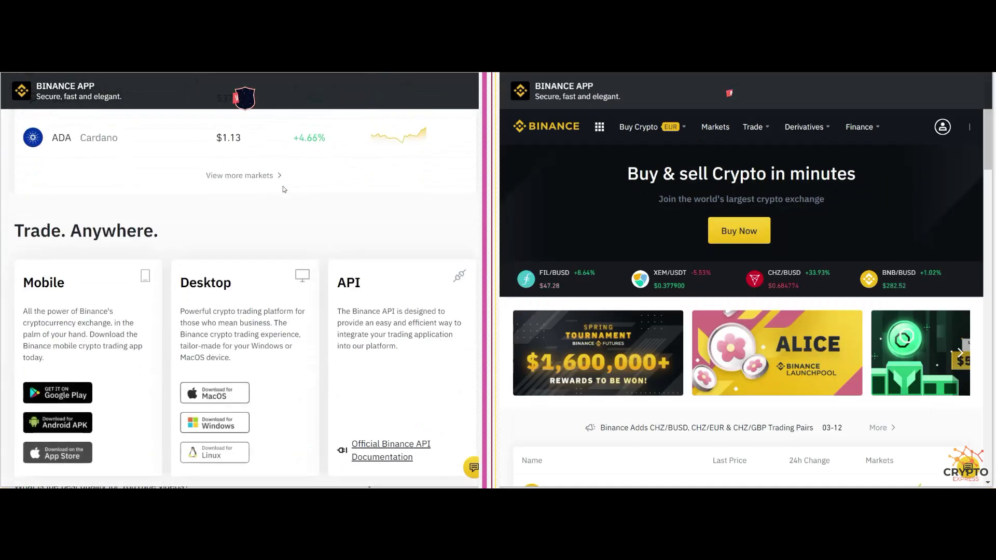
{"action": "scroll", "coordinate": [284, 189], "scroll_direction": "down", "scroll_amount": 5}
{"action": "scroll", "coordinate": [311, 233], "scroll_direction": "up", "scroll_amount": 5}
{"action": "scroll", "coordinate": [319, 245], "scroll_direction": "up", "scroll_amount": 6}
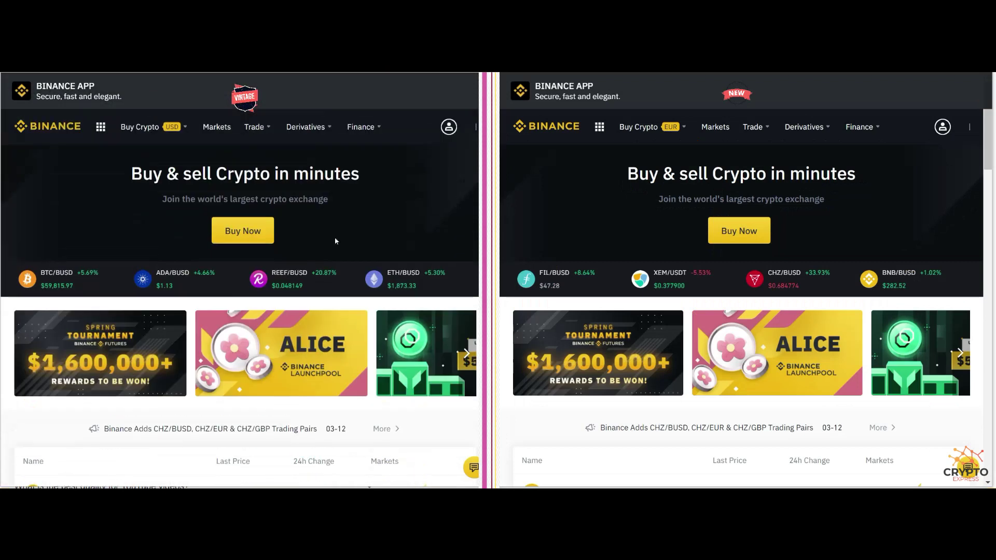
{"action": "scroll", "coordinate": [659, 238], "scroll_direction": "down", "scroll_amount": 1}
{"action": "scroll", "coordinate": [661, 238], "scroll_direction": "down", "scroll_amount": 4}
{"action": "scroll", "coordinate": [660, 238], "scroll_direction": "down", "scroll_amount": 1}
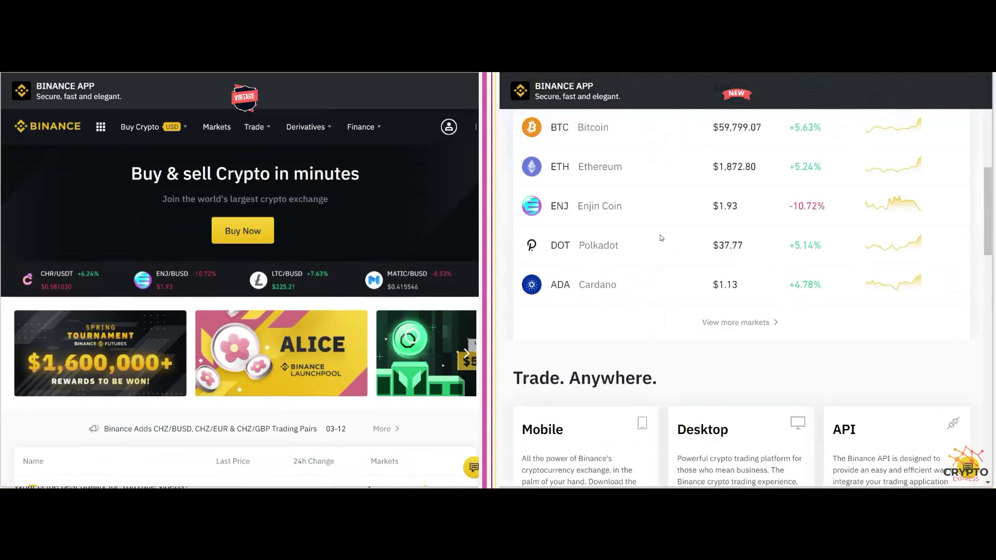
{"action": "scroll", "coordinate": [659, 234], "scroll_direction": "up", "scroll_amount": 6}
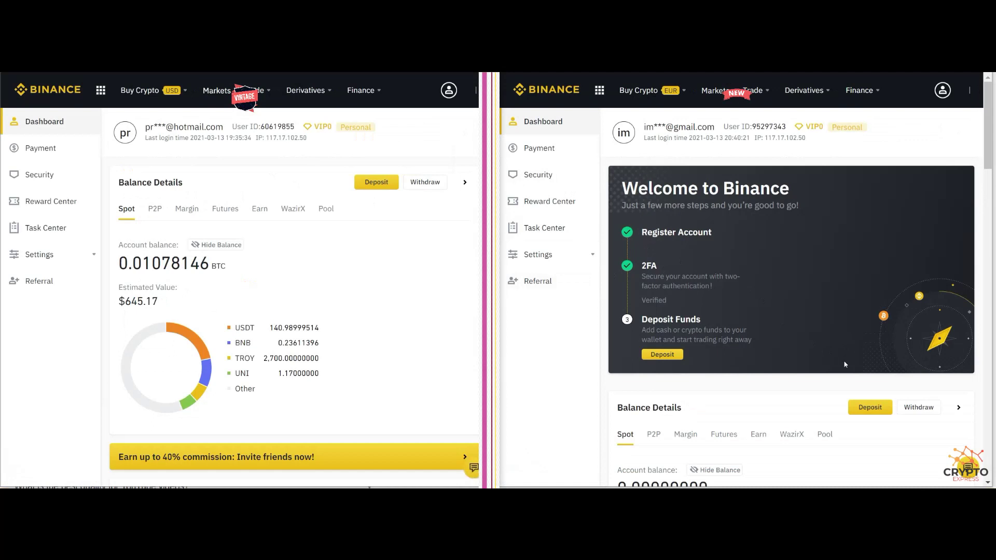
Step: Start a deposit into the new account and switch it to Crypto
{"action": "left_click", "coordinate": [869, 408]}
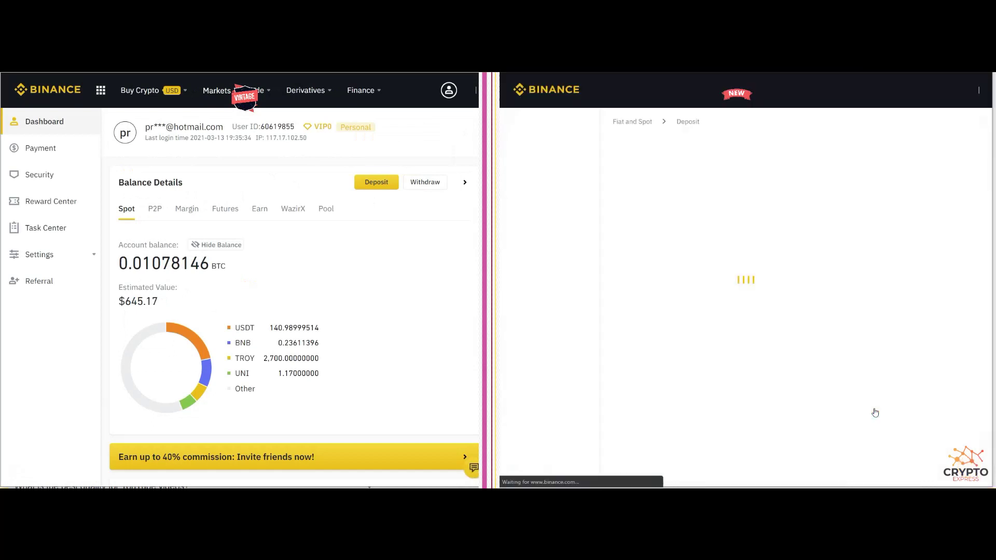
{"action": "scroll", "coordinate": [739, 286], "scroll_direction": "down", "scroll_amount": 3}
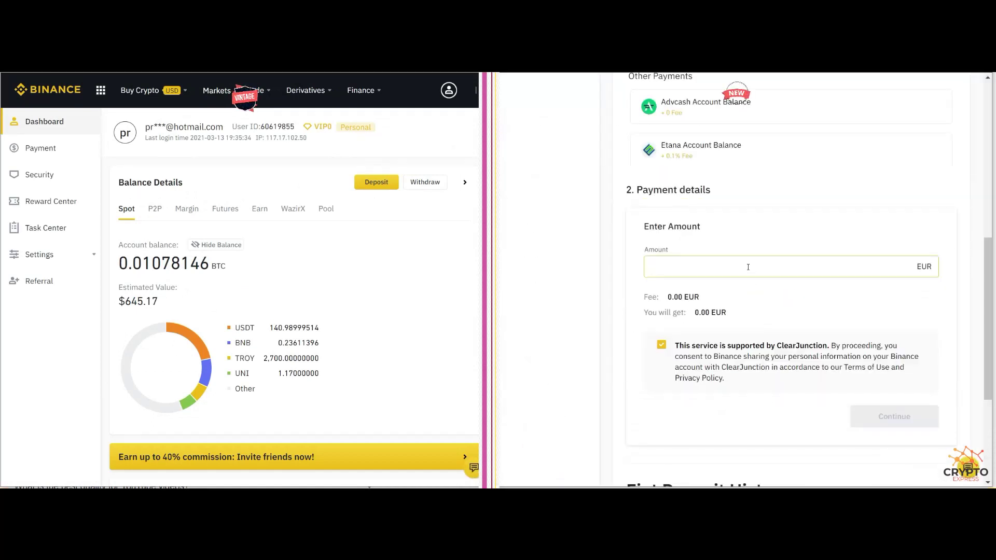
{"action": "scroll", "coordinate": [693, 141], "scroll_direction": "up", "scroll_amount": 1}
{"action": "scroll", "coordinate": [693, 148], "scroll_direction": "up", "scroll_amount": 1}
{"action": "scroll", "coordinate": [690, 155], "scroll_direction": "up", "scroll_amount": 3}
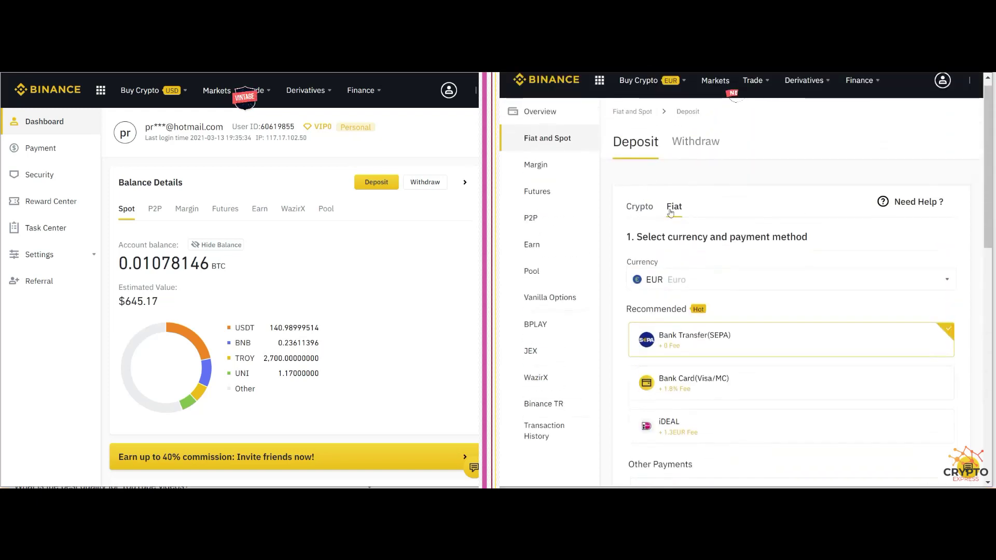
{"action": "left_click", "coordinate": [635, 212]}
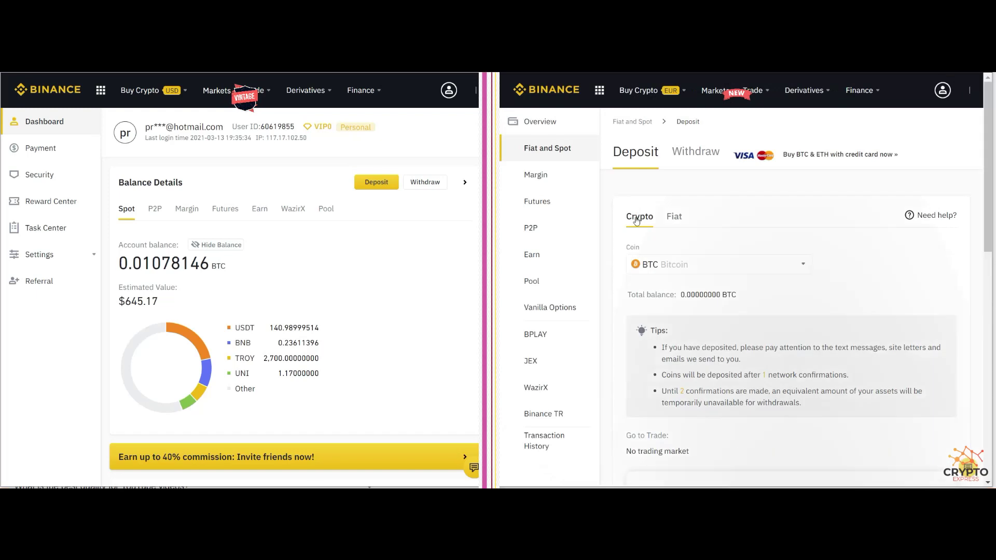
Step: Choose USDT TetherUS as the deposit coin, revealing its ERC20 address
{"action": "left_click", "coordinate": [717, 270]}
{"action": "left_click", "coordinate": [679, 381]}
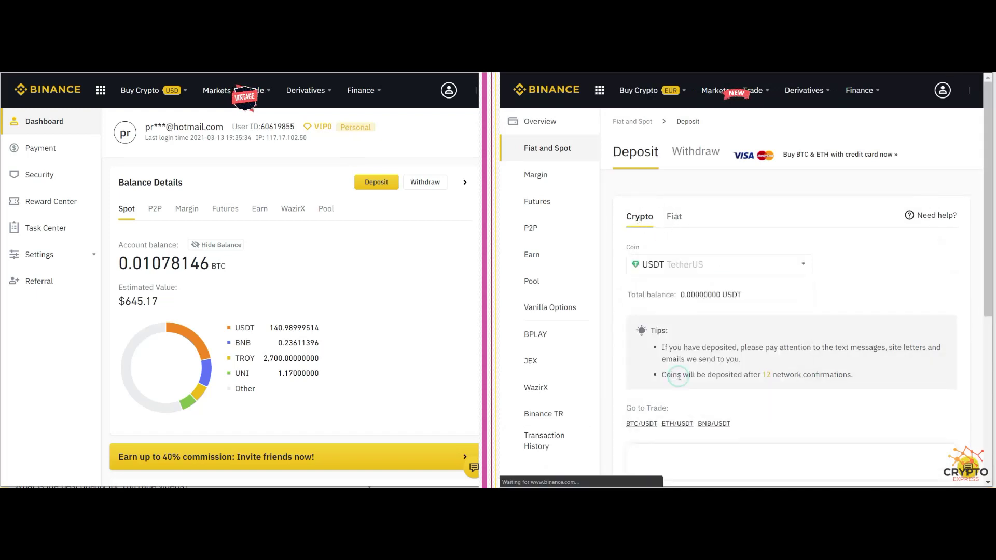
{"action": "scroll", "coordinate": [765, 324], "scroll_direction": "down", "scroll_amount": 2}
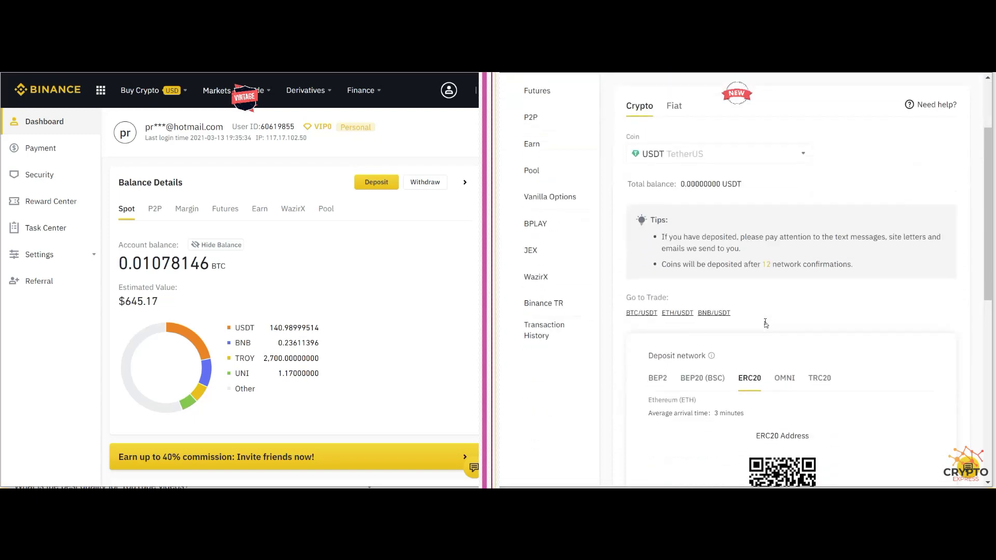
{"action": "scroll", "coordinate": [764, 324], "scroll_direction": "down", "scroll_amount": 3}
{"action": "scroll", "coordinate": [764, 324], "scroll_direction": "down", "scroll_amount": 1}
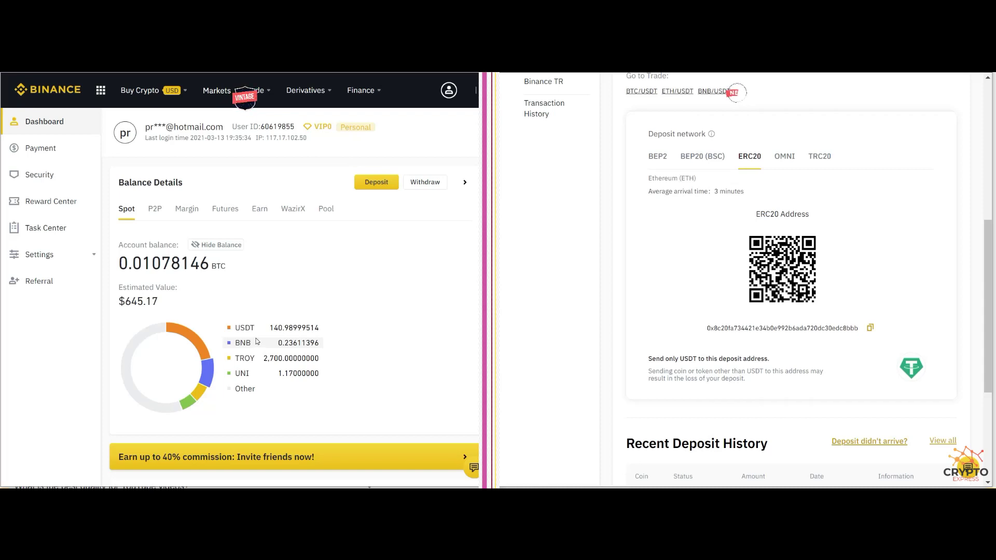
Step: Start a crypto withdrawal from the vintage account with USDT TetherUS as the coin
{"action": "left_click", "coordinate": [421, 182]}
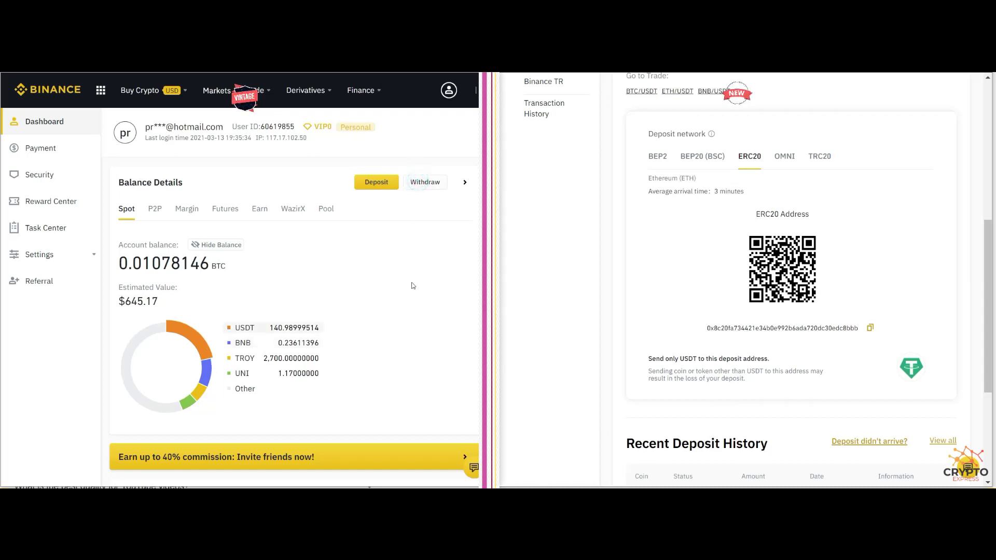
{"action": "scroll", "coordinate": [149, 123], "scroll_direction": "down", "scroll_amount": 3}
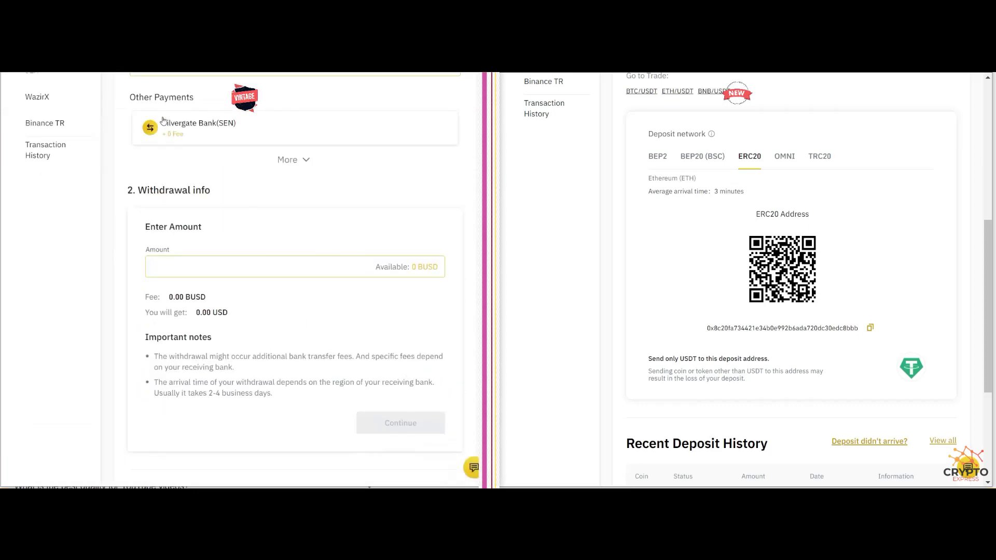
{"action": "scroll", "coordinate": [140, 148], "scroll_direction": "up", "scroll_amount": 2}
{"action": "left_click", "coordinate": [140, 148]}
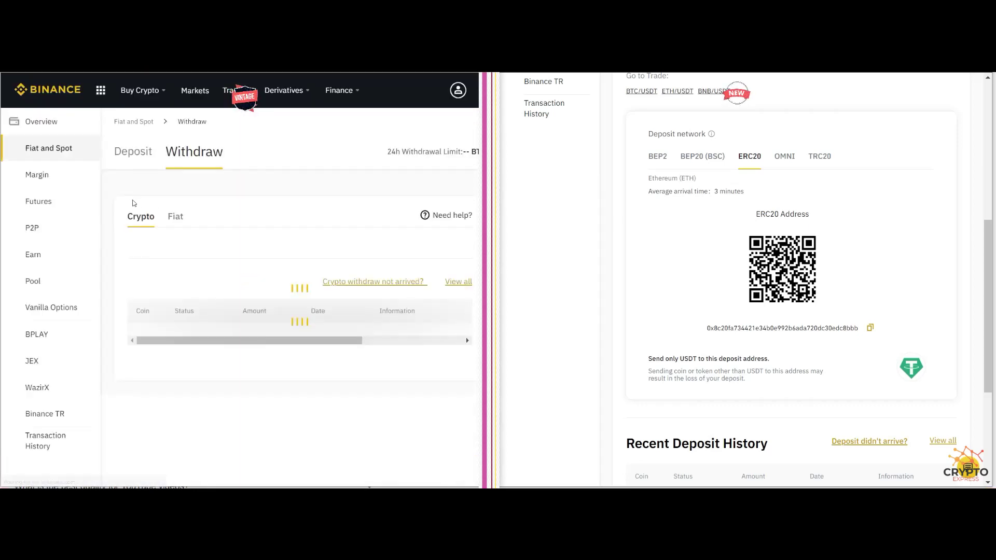
{"action": "left_click", "coordinate": [198, 263]}
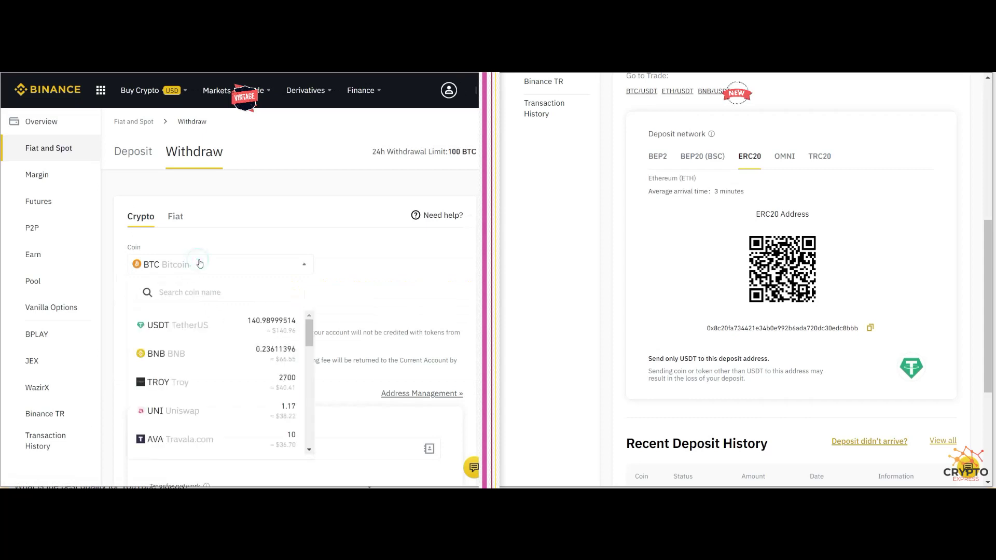
{"action": "left_click", "coordinate": [167, 329]}
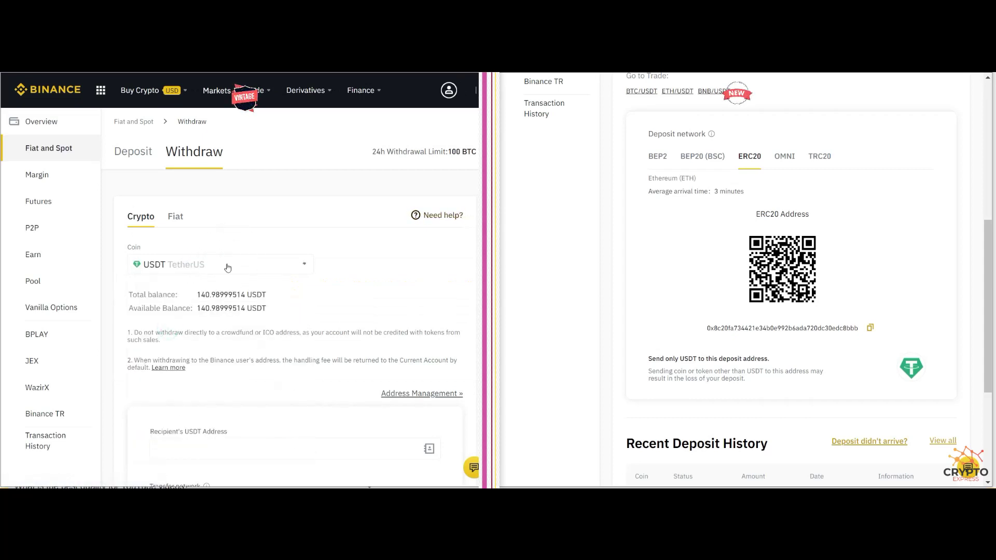
{"action": "scroll", "coordinate": [344, 322], "scroll_direction": "down", "scroll_amount": 1}
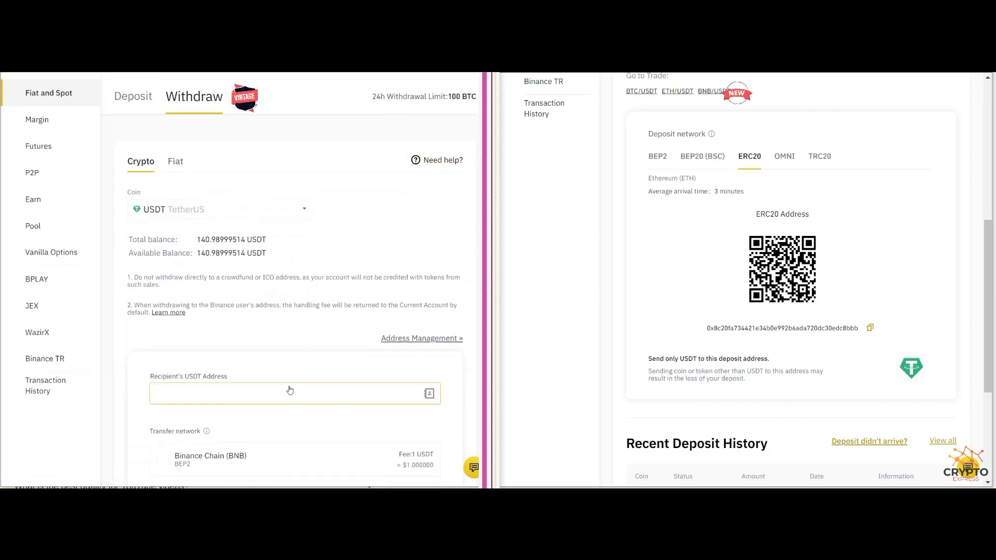
Step: Paste the new account's USDT deposit address into the withdrawal recipient field
{"action": "left_click", "coordinate": [869, 329]}
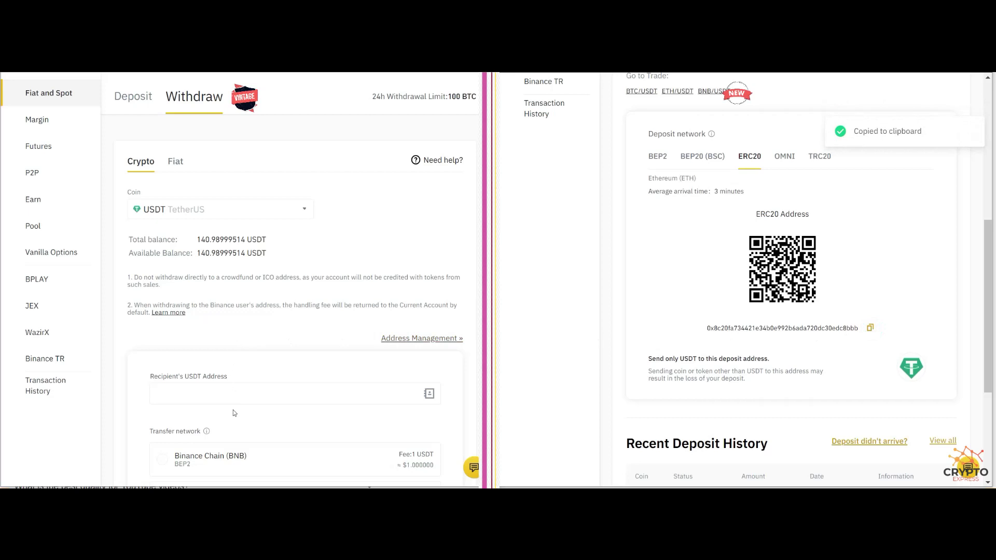
{"action": "left_click", "coordinate": [234, 394]}
{"action": "key", "text": "ctrl+v"}
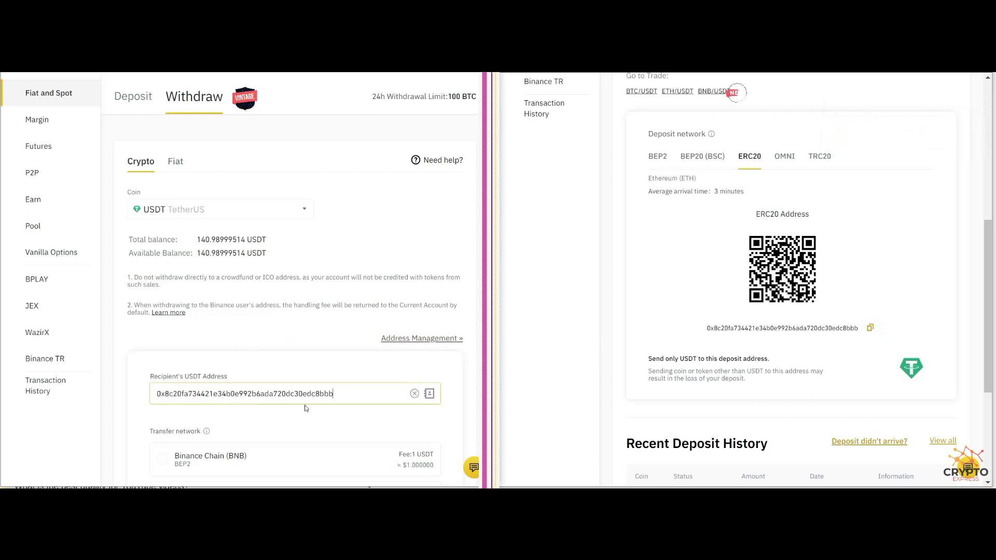
{"action": "scroll", "coordinate": [334, 405], "scroll_direction": "down", "scroll_amount": 2}
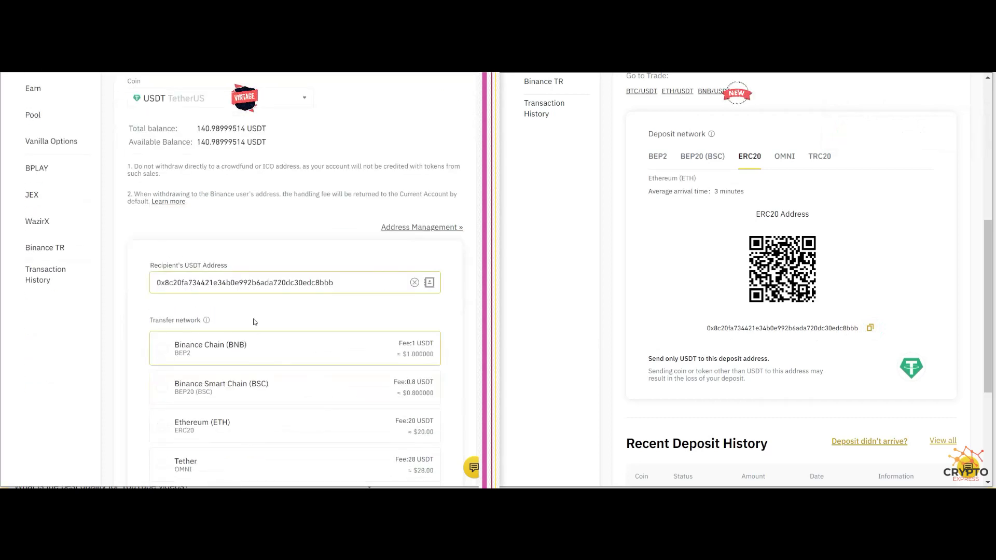
{"action": "left_click", "coordinate": [870, 328]}
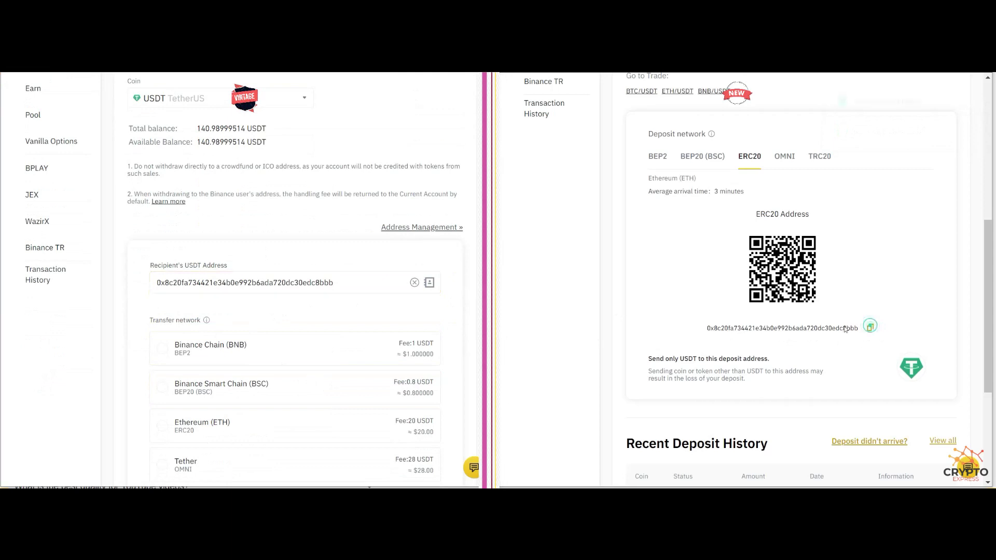
{"action": "left_click", "coordinate": [414, 283]}
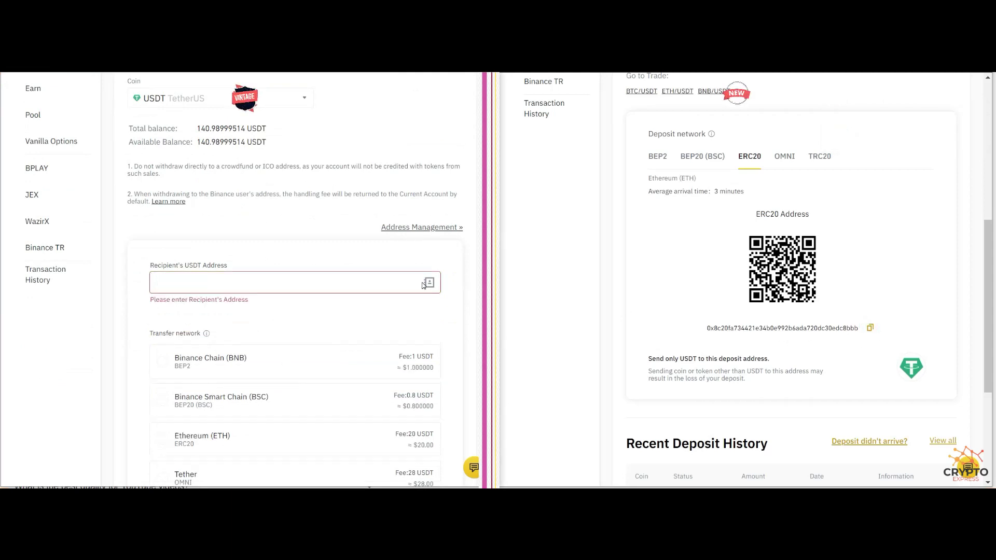
{"action": "left_click", "coordinate": [356, 287]}
{"action": "key", "text": "ctrl+v"}
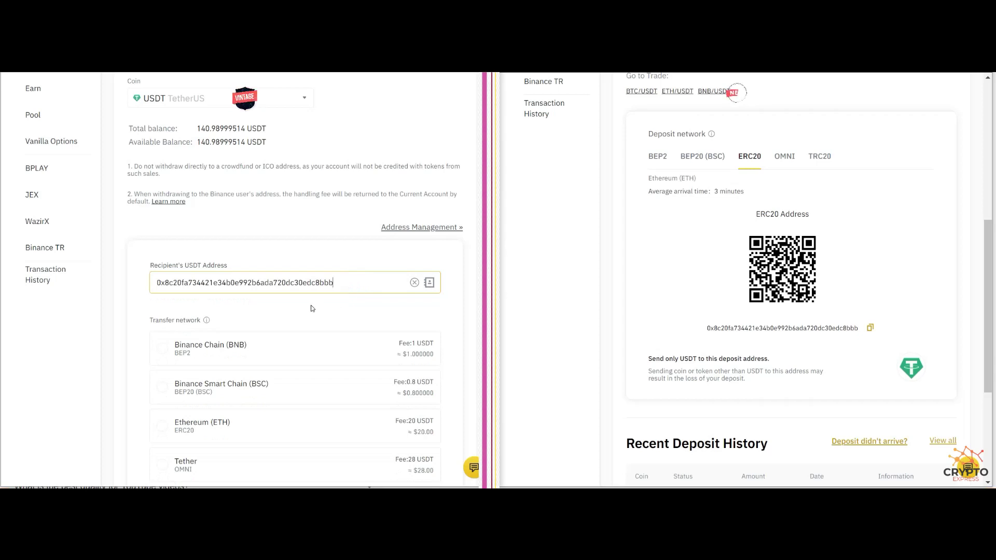
{"action": "scroll", "coordinate": [311, 309], "scroll_direction": "up", "scroll_amount": 2}
{"action": "scroll", "coordinate": [310, 308], "scroll_direction": "down", "scroll_amount": 2}
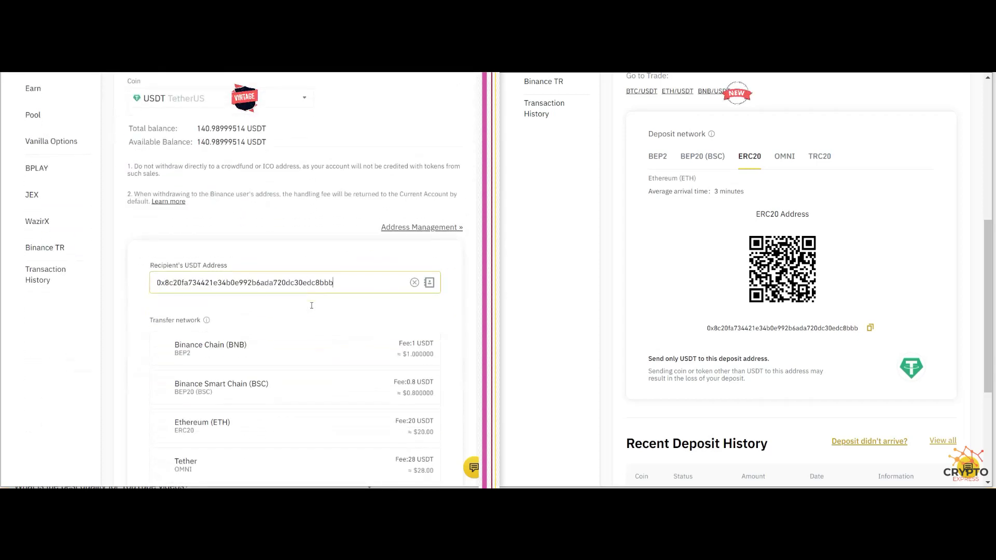
{"action": "scroll", "coordinate": [137, 310], "scroll_direction": "down", "scroll_amount": 1}
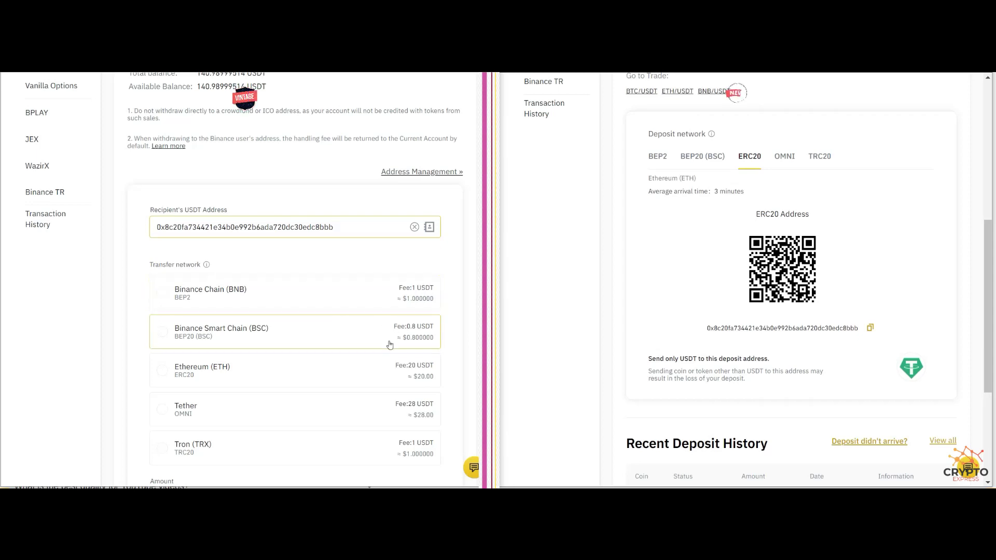
{"action": "mouse_move", "coordinate": [295, 331]}
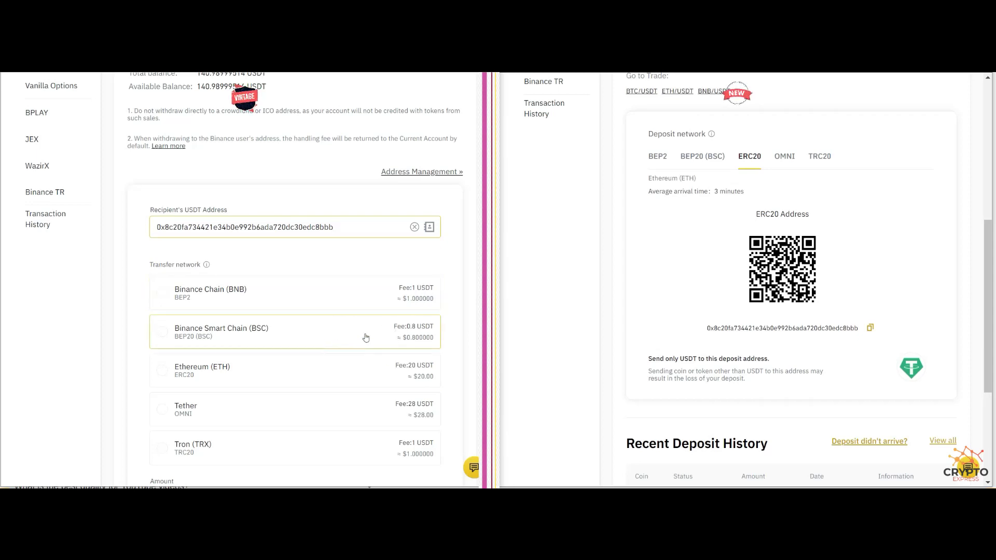
Step: Withdraw 105 USDT over Binance Smart Chain (BSC) and submit the request
{"action": "left_click", "coordinate": [163, 334]}
{"action": "scroll", "coordinate": [163, 334], "scroll_direction": "down", "scroll_amount": 2}
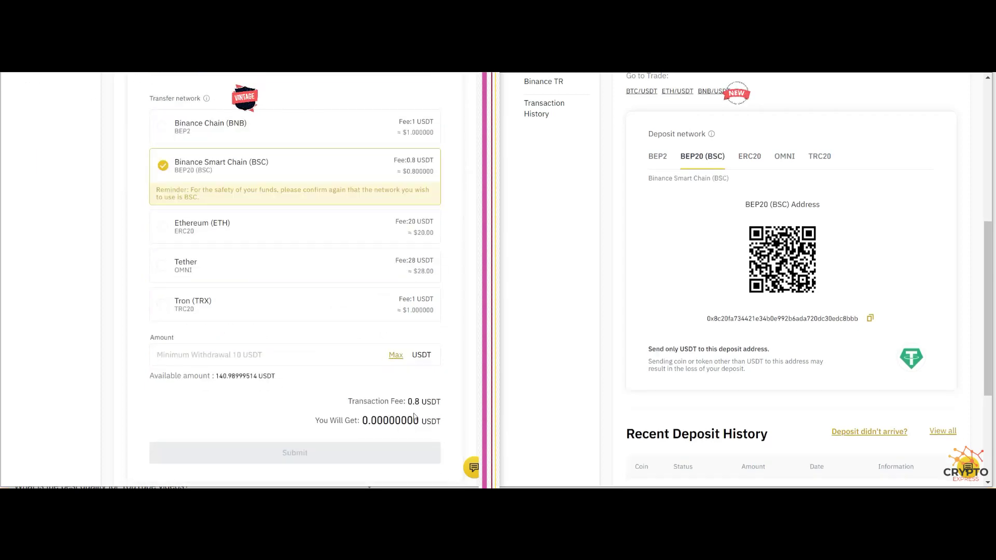
{"action": "left_click", "coordinate": [344, 357]}
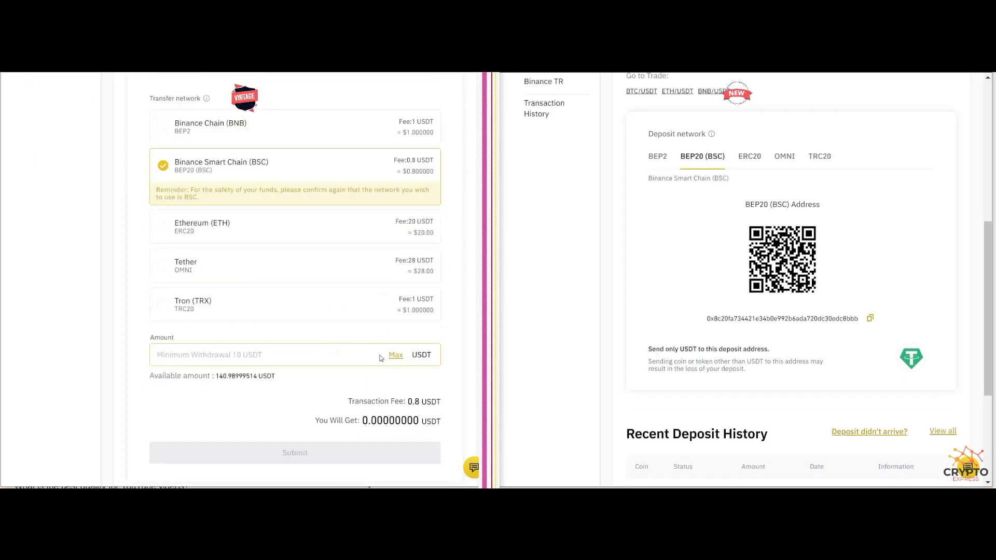
{"action": "type", "text": "10"}
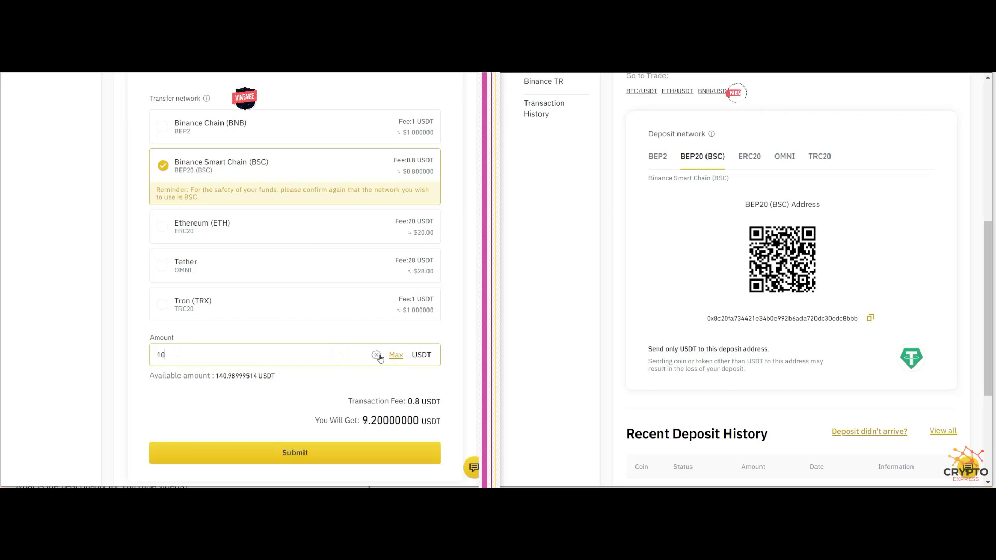
{"action": "type", "text": "0"}
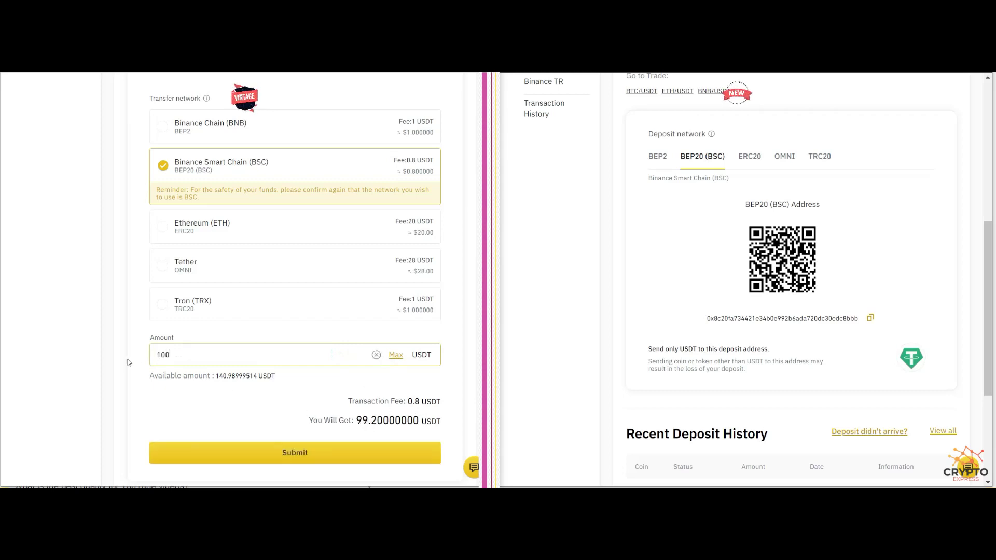
{"action": "key", "text": "BackSpace"}
{"action": "type", "text": "5"}
{"action": "left_click", "coordinate": [324, 456]}
Step: Pass security verification with the e-mail and phone codes to confirm the 104.2 USDT withdrawal
{"action": "left_click", "coordinate": [242, 280]}
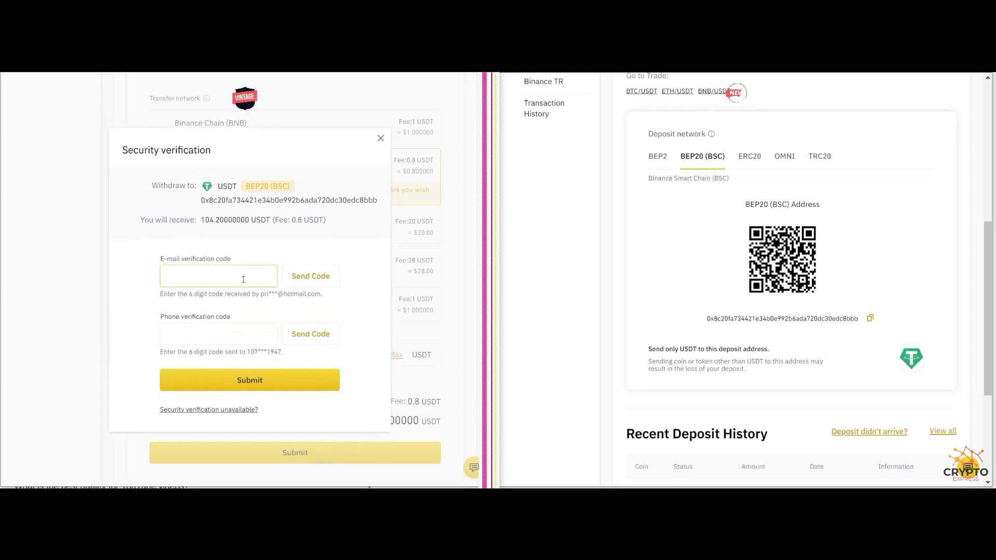
{"action": "left_click", "coordinate": [303, 279]}
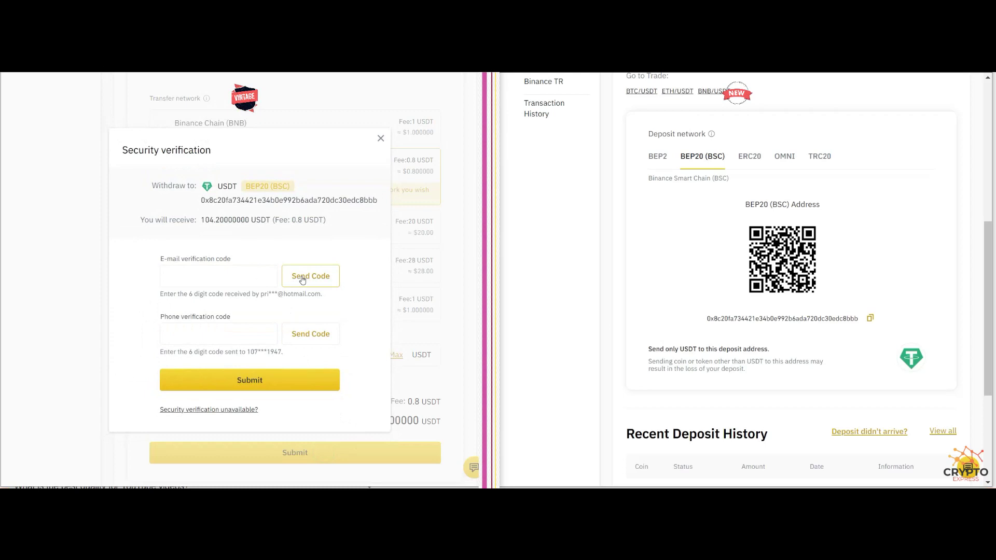
{"action": "left_click", "coordinate": [305, 277]}
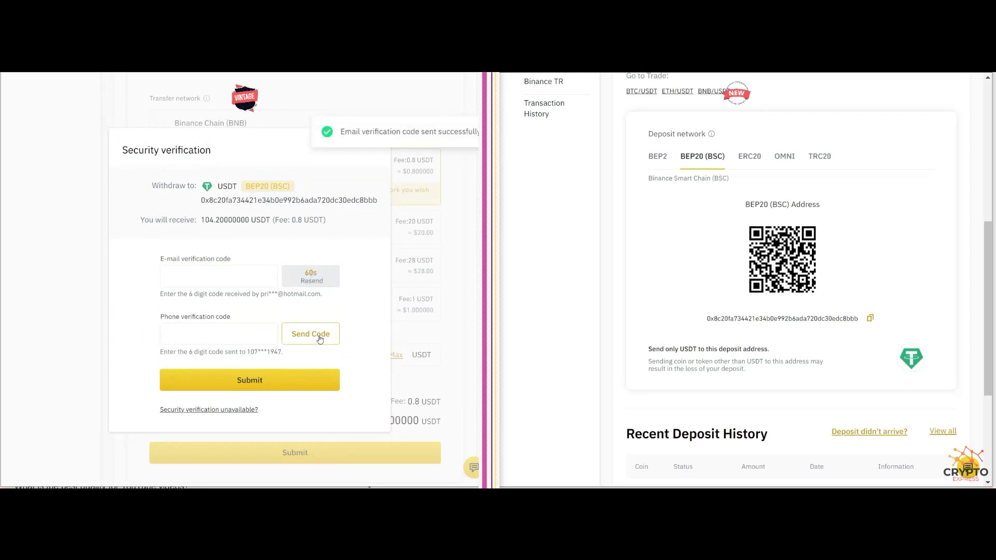
{"action": "left_click", "coordinate": [319, 339]}
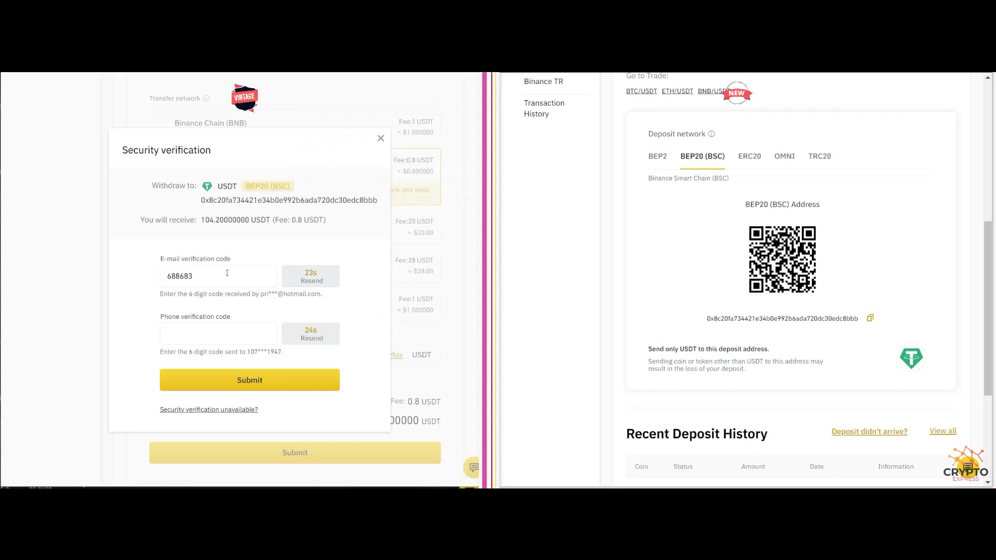
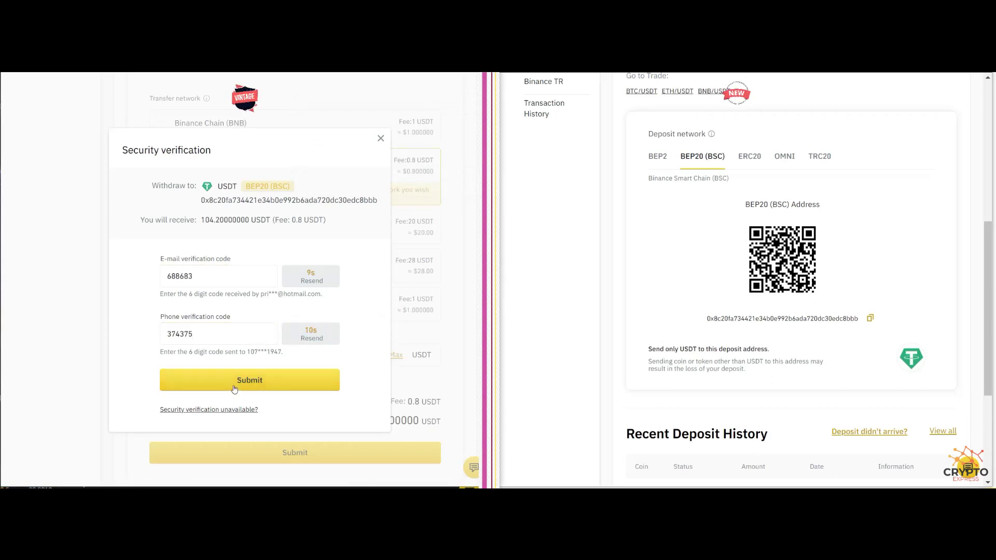
{"action": "left_click", "coordinate": [233, 389]}
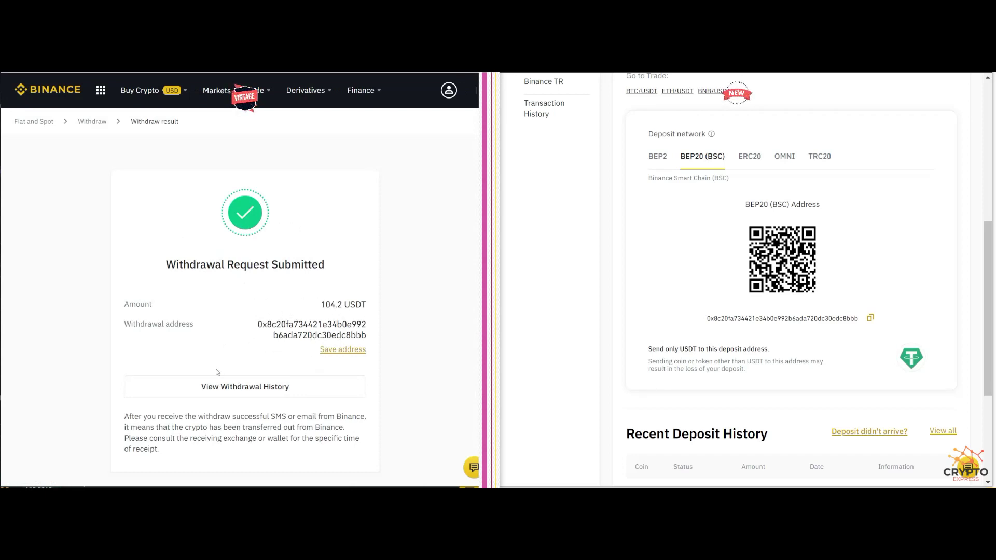
{"action": "scroll", "coordinate": [247, 298], "scroll_direction": "down", "scroll_amount": 3}
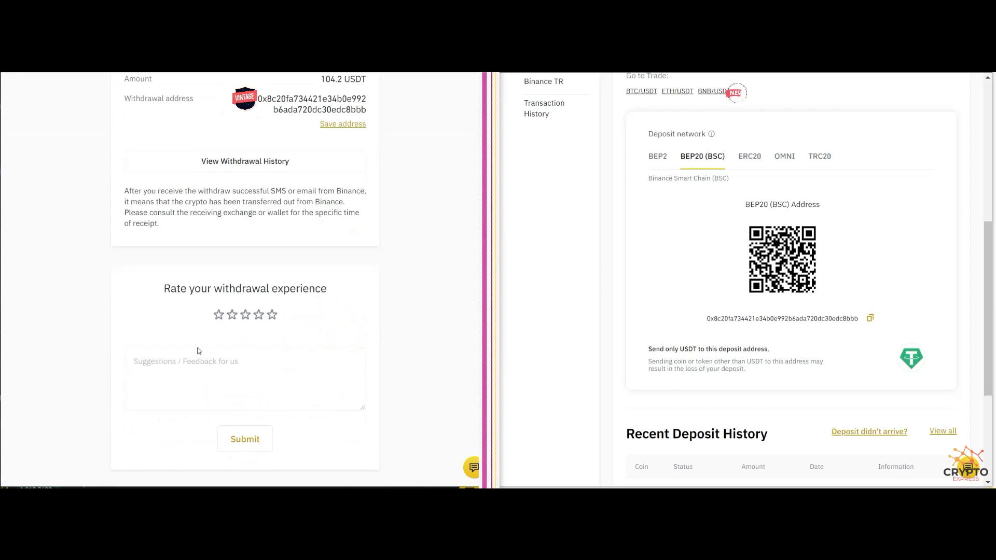
{"action": "scroll", "coordinate": [221, 272], "scroll_direction": "up", "scroll_amount": 2}
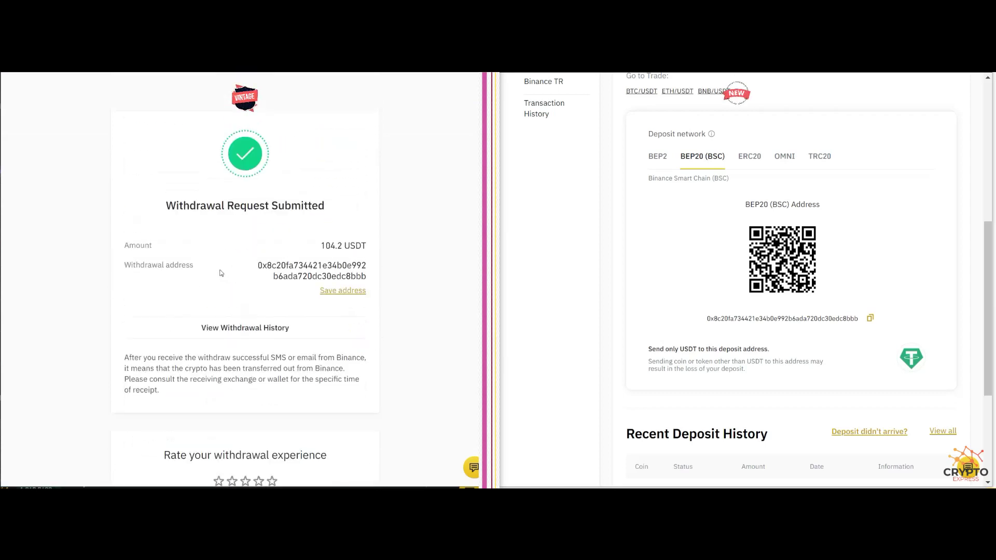
Step: View the withdrawal history, listing the 104.2 USDT withdrawal as Processing
{"action": "left_click", "coordinate": [247, 329]}
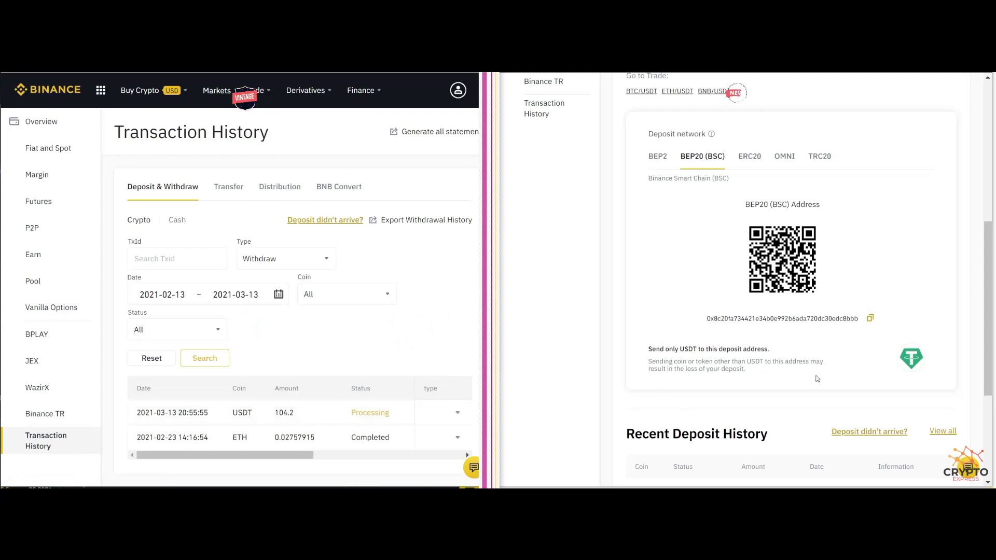
{"action": "scroll", "coordinate": [811, 399], "scroll_direction": "down", "scroll_amount": 5}
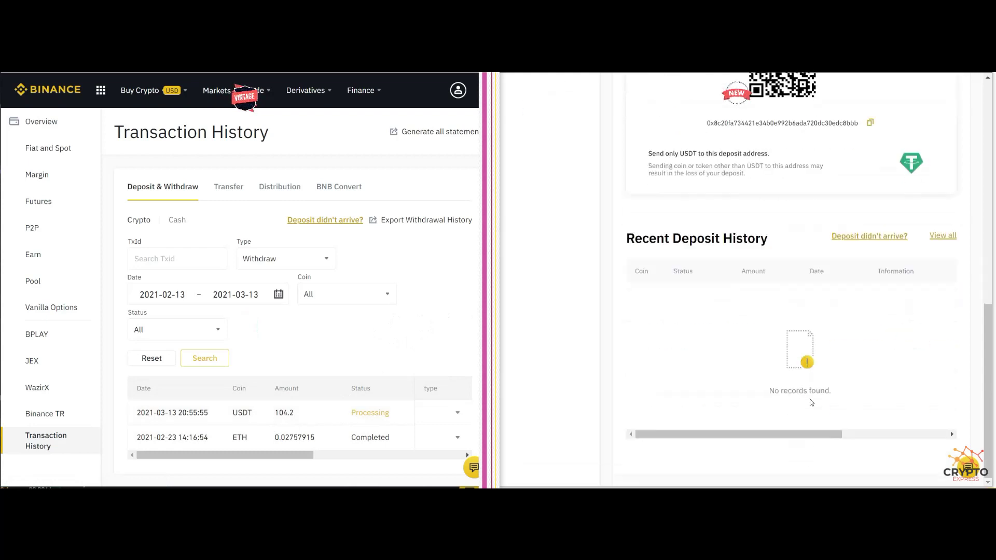
{"action": "scroll", "coordinate": [811, 398], "scroll_direction": "up", "scroll_amount": 3}
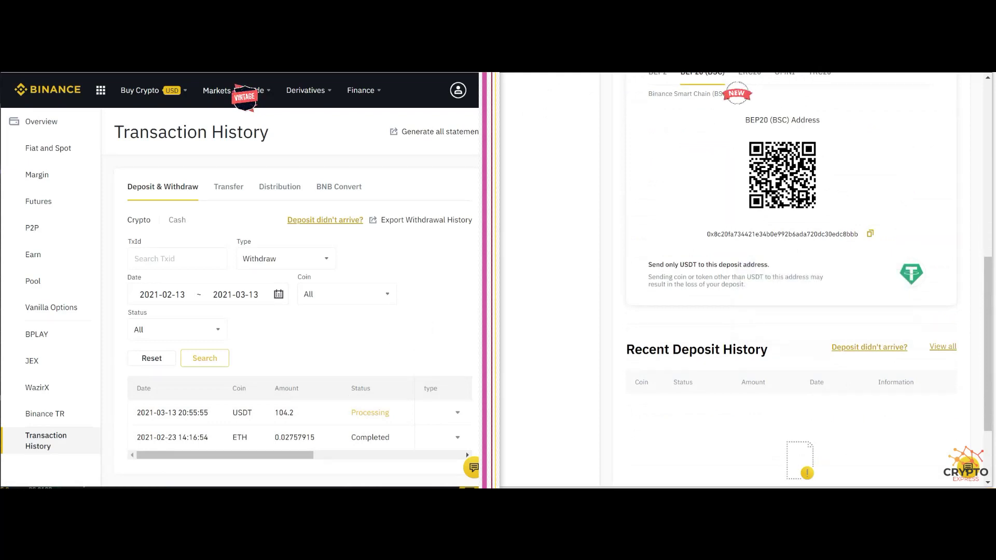
Step: Reload the new account's deposit page to see 104.2 USDT Completed, then view the Fiat and Spot wallet
{"action": "key", "text": "F5"}
{"action": "scroll", "coordinate": [698, 347], "scroll_direction": "down", "scroll_amount": 3}
{"action": "scroll", "coordinate": [683, 153], "scroll_direction": "up", "scroll_amount": 2}
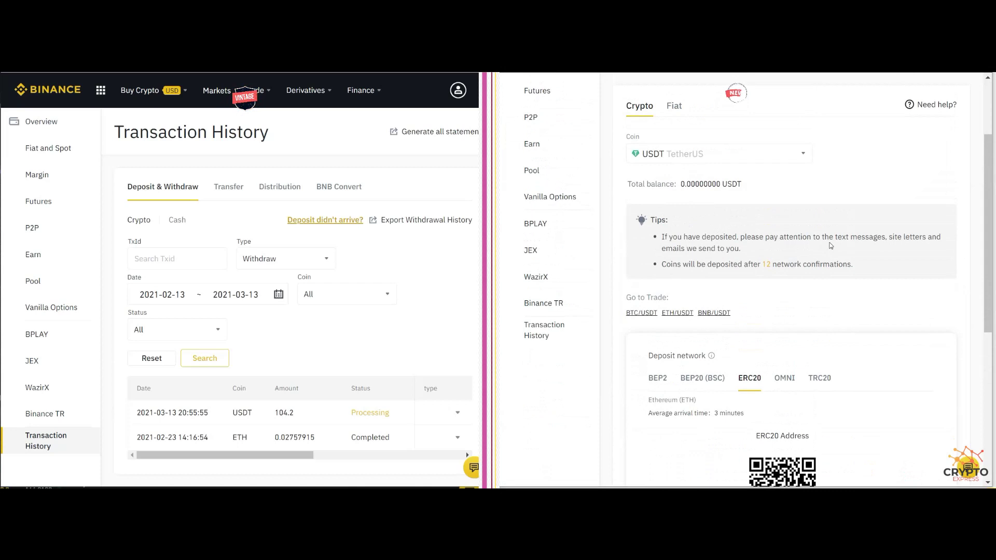
{"action": "left_click", "coordinate": [769, 267]}
{"action": "scroll", "coordinate": [774, 265], "scroll_direction": "down", "scroll_amount": 1}
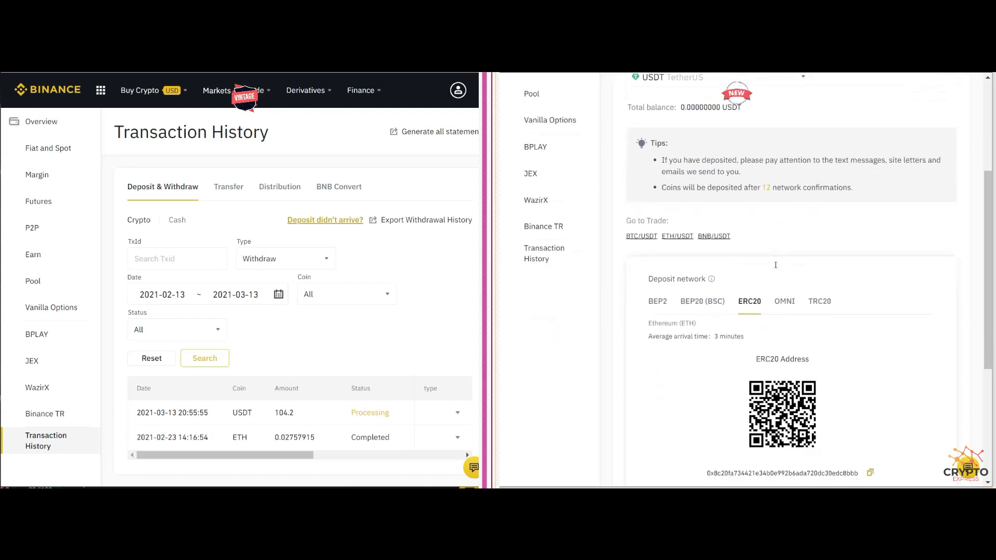
{"action": "scroll", "coordinate": [773, 265], "scroll_direction": "down", "scroll_amount": 1}
{"action": "scroll", "coordinate": [775, 266], "scroll_direction": "down", "scroll_amount": 2}
{"action": "scroll", "coordinate": [776, 267], "scroll_direction": "down", "scroll_amount": 1}
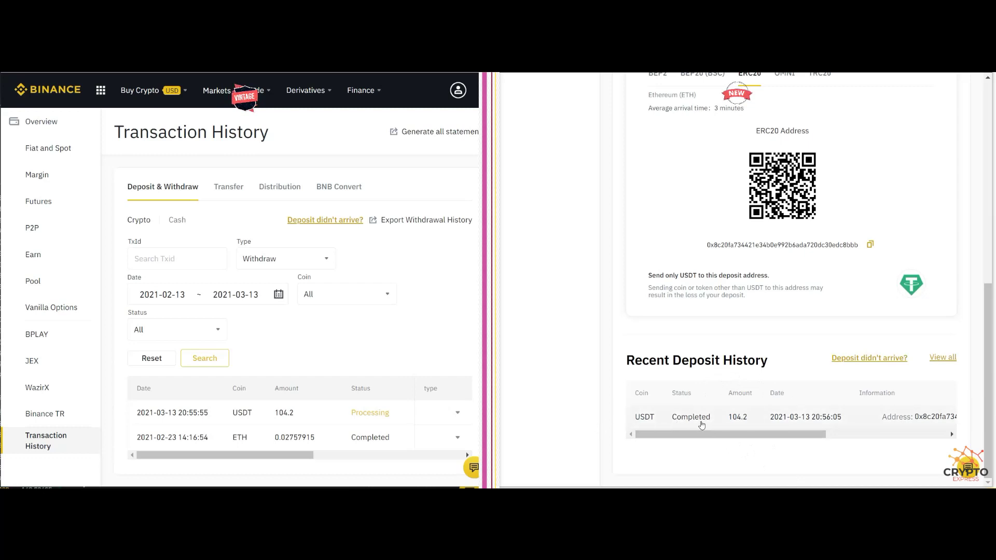
{"action": "scroll", "coordinate": [642, 375], "scroll_direction": "up", "scroll_amount": 10}
{"action": "left_click", "coordinate": [543, 156]}
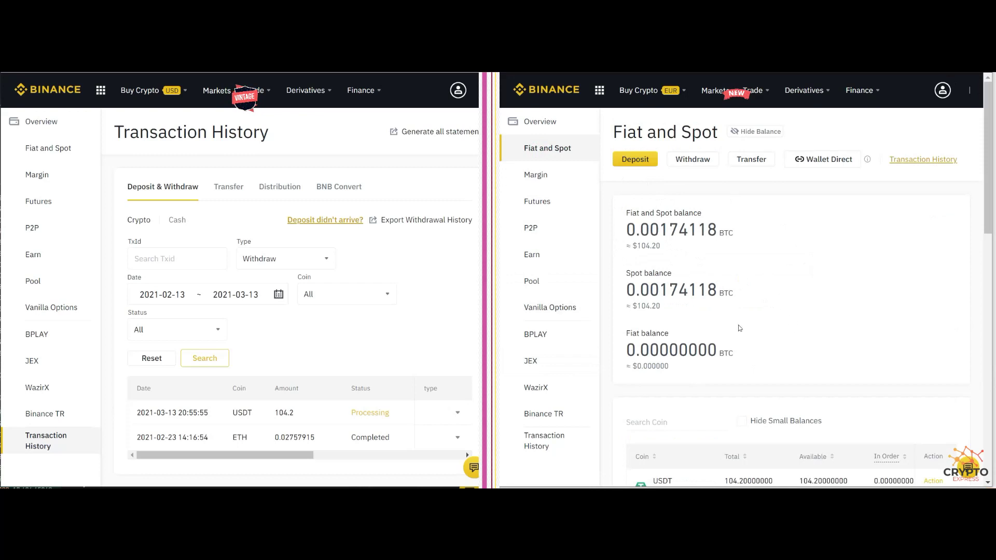
{"action": "scroll", "coordinate": [689, 373], "scroll_direction": "down", "scroll_amount": 3}
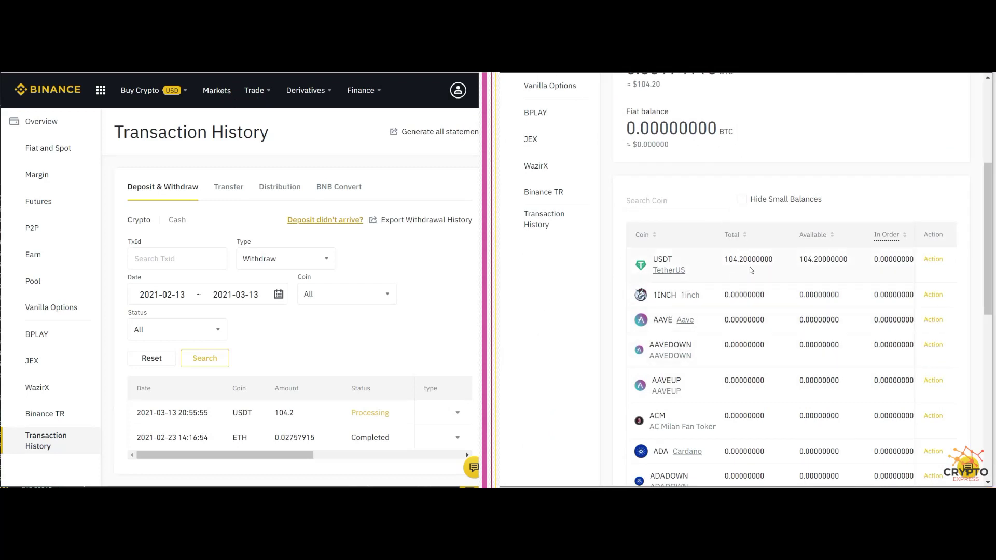
{"action": "scroll", "coordinate": [752, 276], "scroll_direction": "up", "scroll_amount": 3}
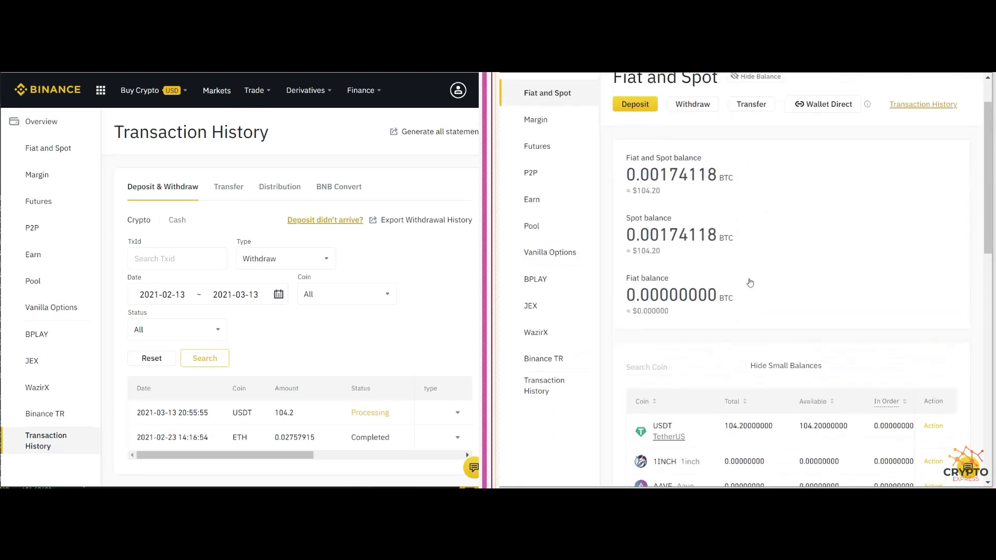